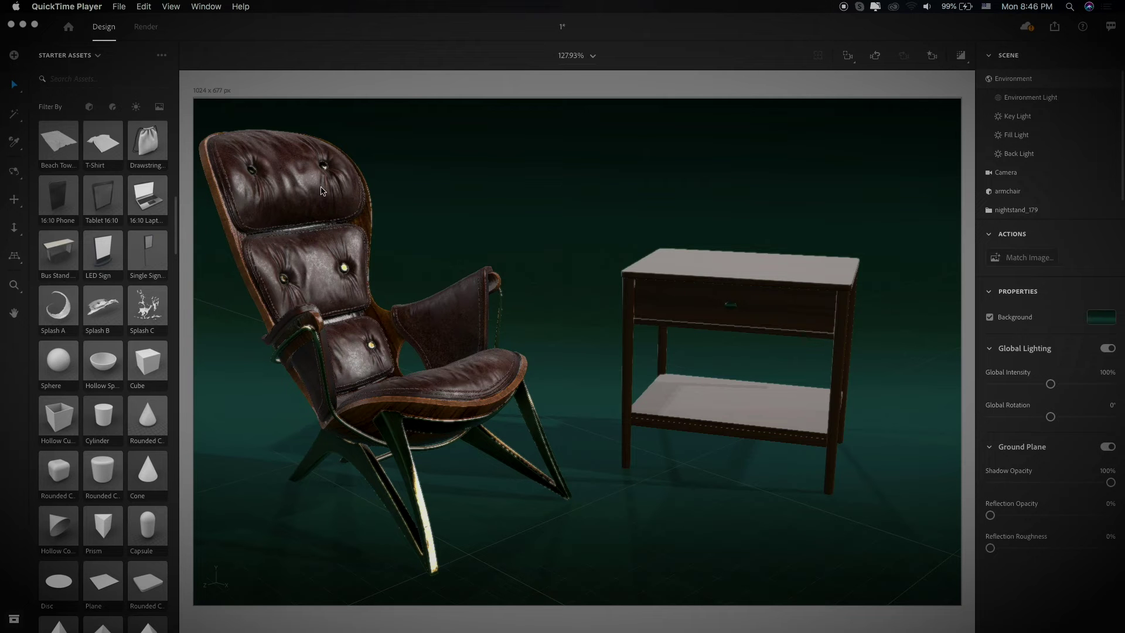
Bring the Adobe Dimension window with the armchair and nightstand scene to the front.
{"action": "left_click", "coordinate": [321, 190]}
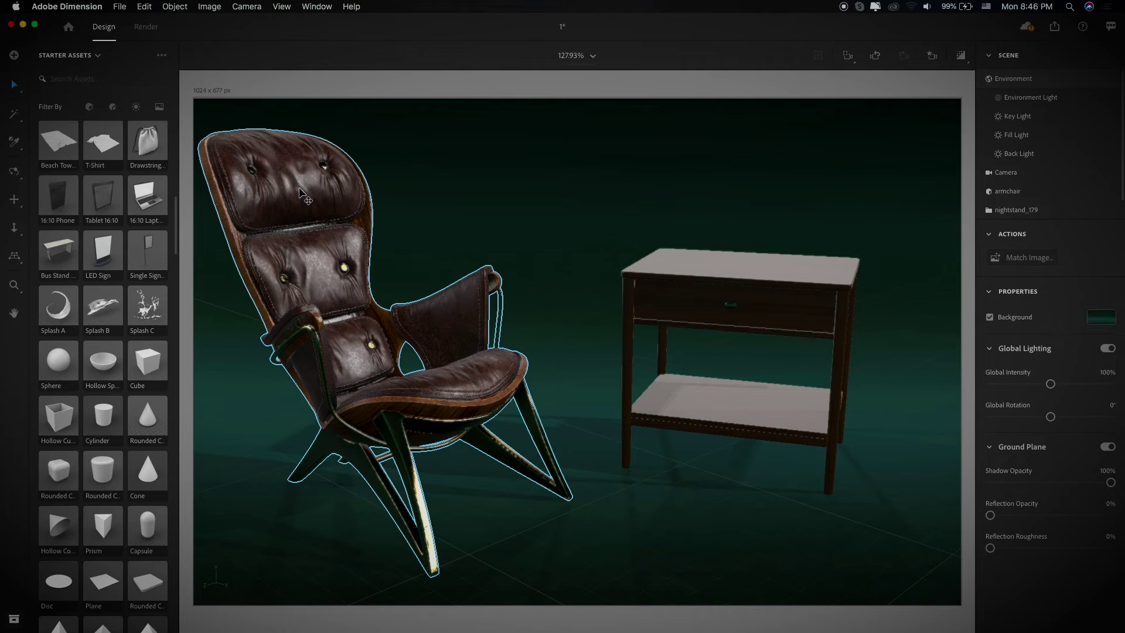
Select the armchair and slide it right along X to −152 cm.
{"action": "left_click", "coordinate": [428, 390]}
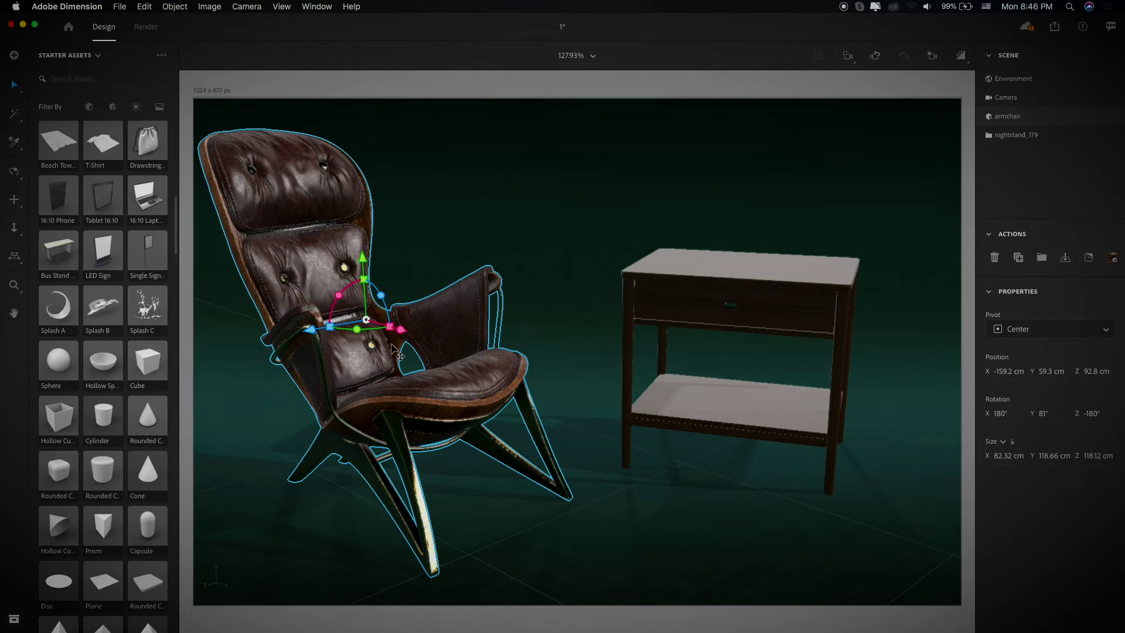
{"action": "left_click", "coordinate": [17, 88]}
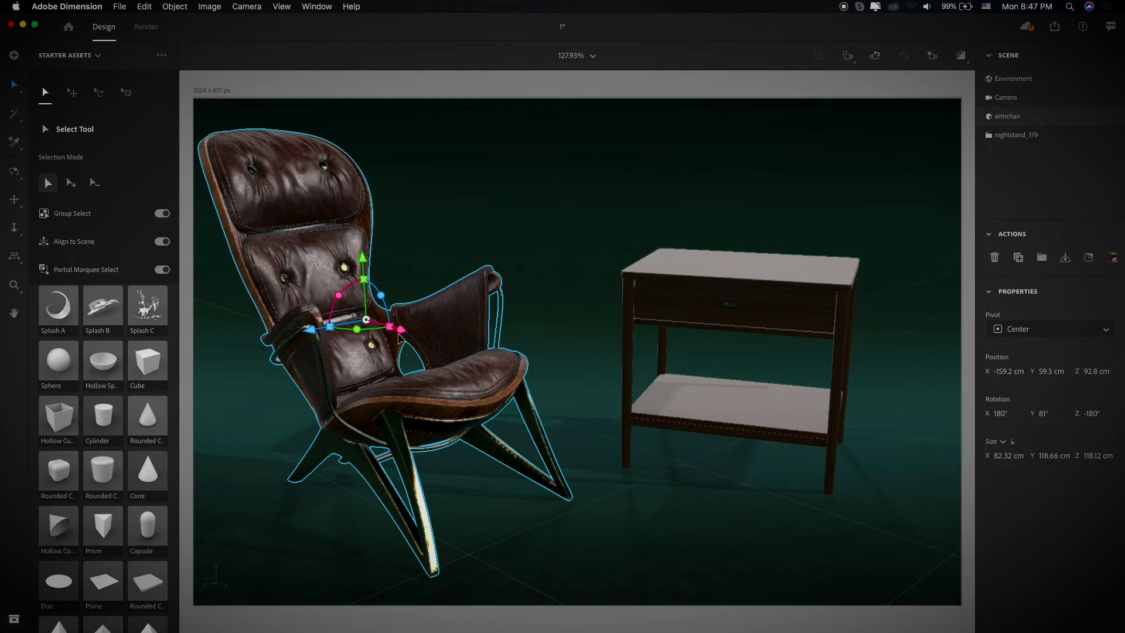
{"action": "left_click_drag", "start_coordinate": [431, 341], "coordinate": [343, 336]}
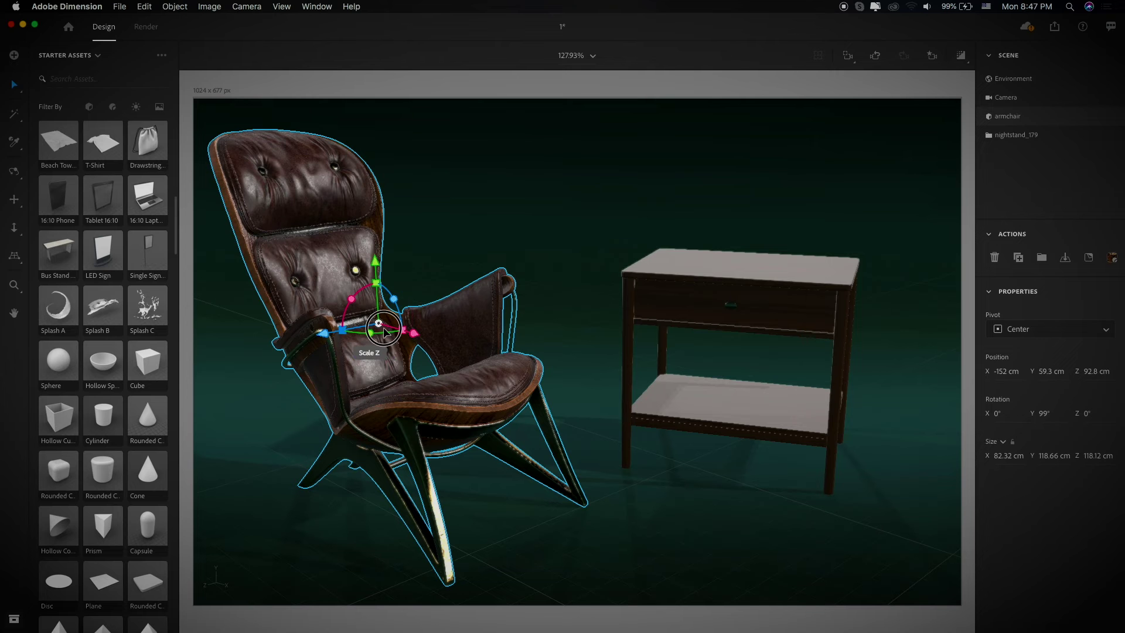
Shift the armchair along Z and tilt it more upright to rotation 179°, 81°, 180°.
{"action": "left_click_drag", "start_coordinate": [384, 332], "coordinate": [373, 340]}
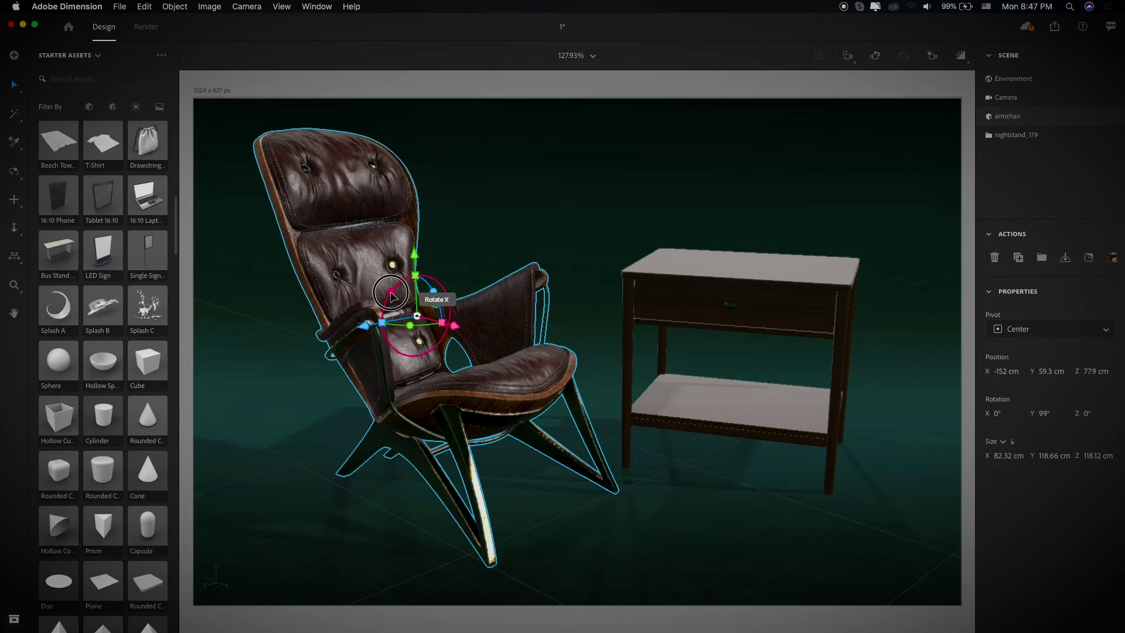
{"action": "left_click_drag", "start_coordinate": [392, 298], "coordinate": [513, 316]}
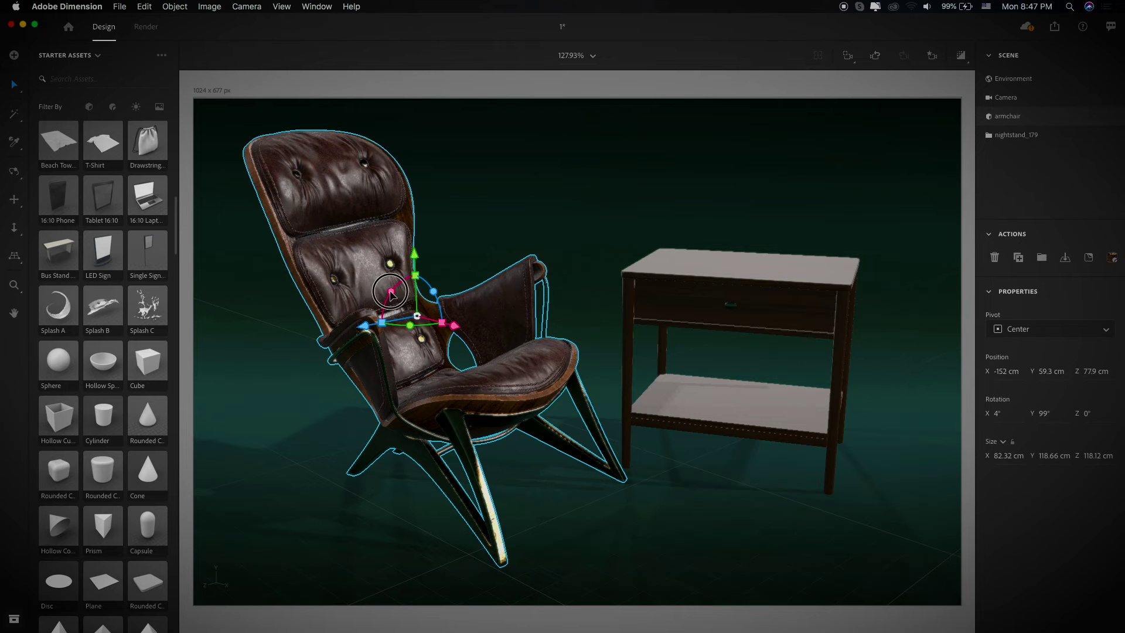
{"action": "left_click_drag", "start_coordinate": [393, 291], "coordinate": [394, 292]}
{"action": "left_click", "coordinate": [746, 292]}
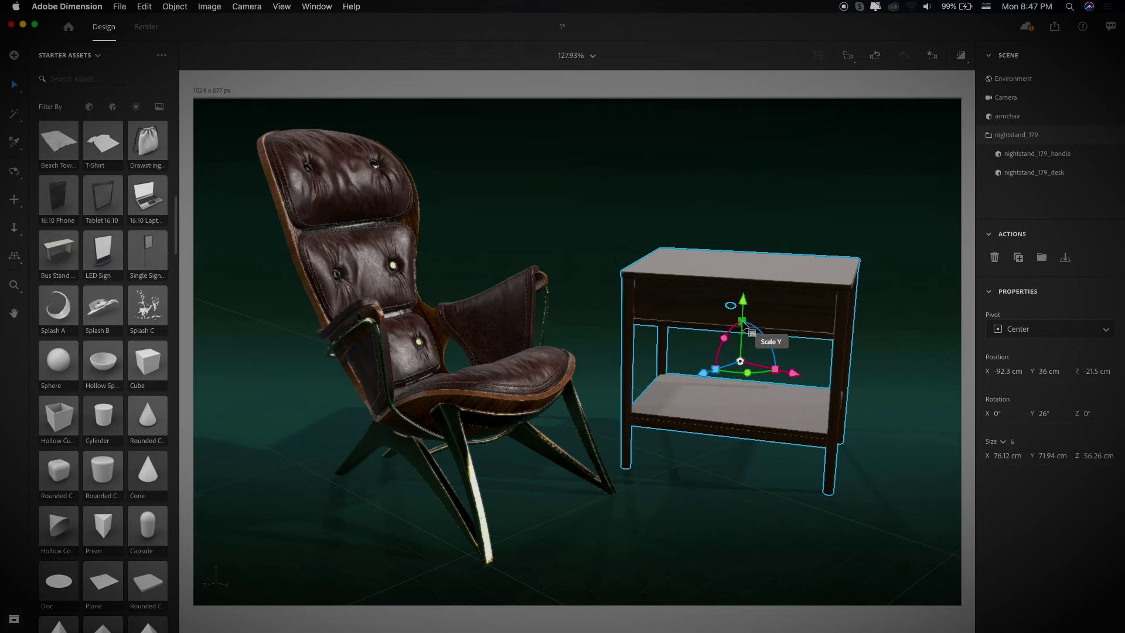
Adjust the nightstand's height and place the 16:10 Laptop starter asset on its top.
{"action": "left_click", "coordinate": [743, 321]}
{"action": "mouse_move", "coordinate": [742, 321]}
{"action": "left_mouse_down"}
{"action": "mouse_move", "coordinate": [763, 315]}
{"action": "mouse_move", "coordinate": [736, 323]}
{"action": "left_mouse_up"}
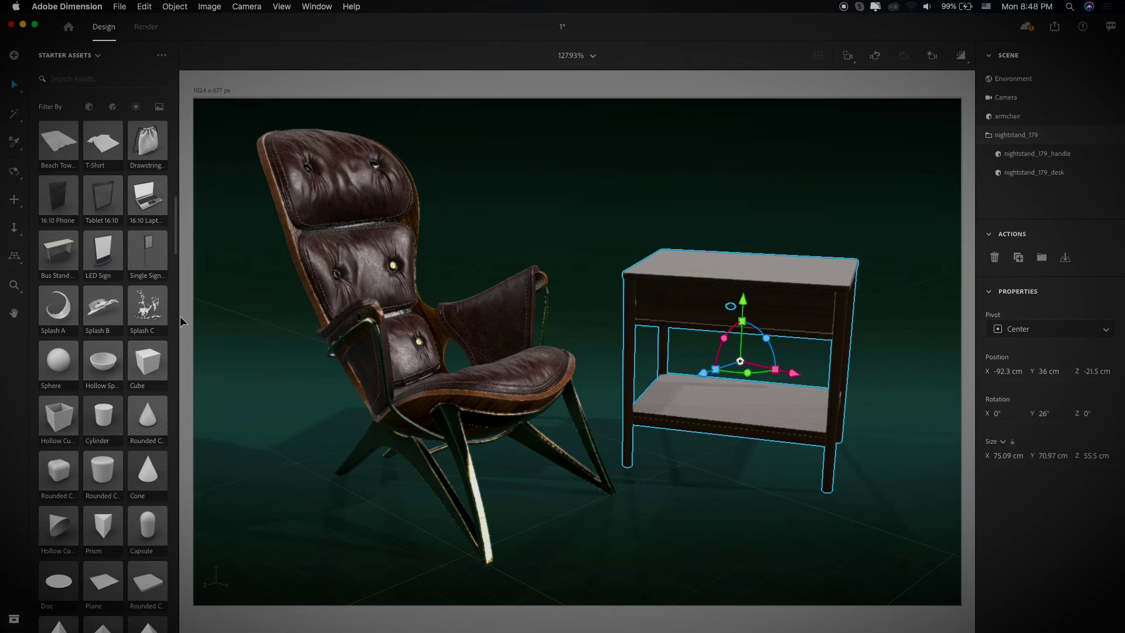
{"action": "left_click", "coordinate": [408, 242]}
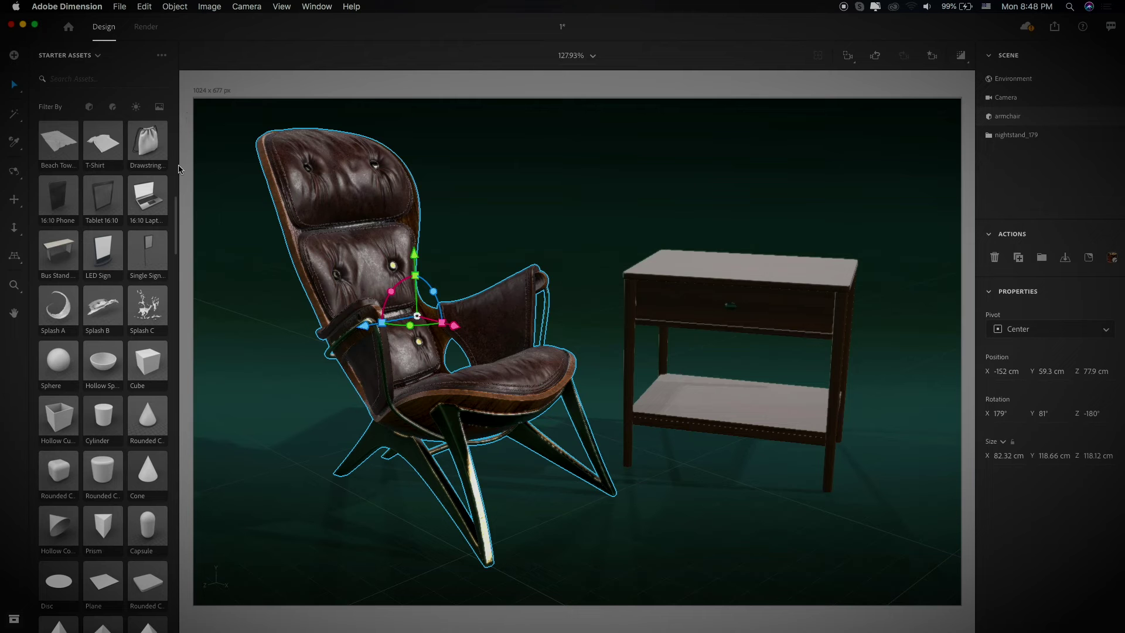
{"action": "left_click_drag", "start_coordinate": [150, 210], "coordinate": [699, 272]}
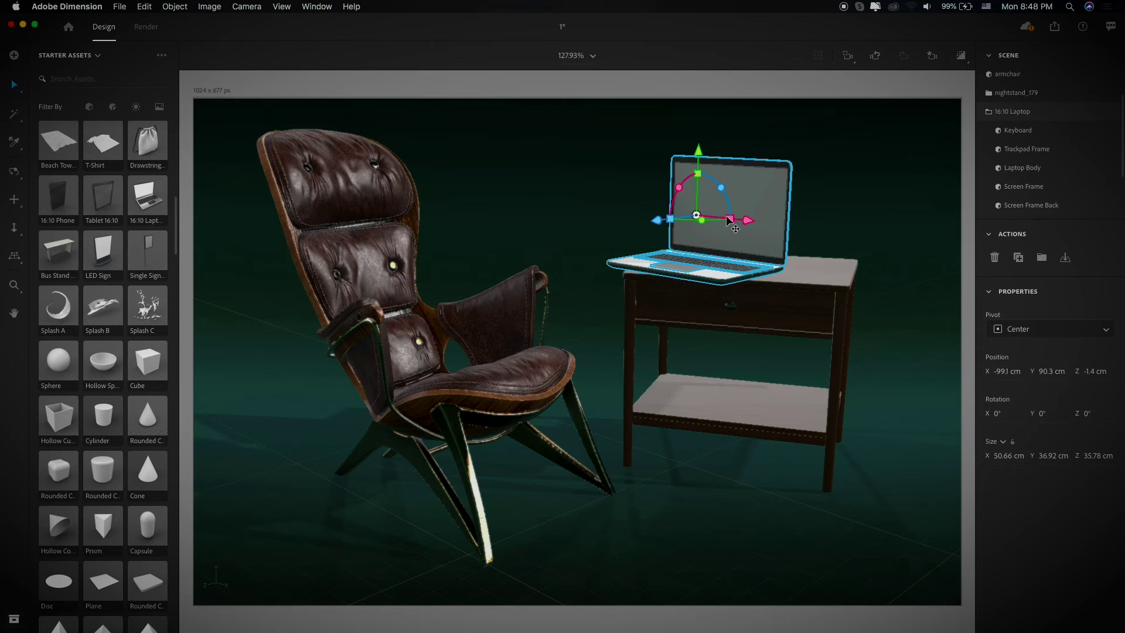
Slide the laptop along X on the nightstand and turn it to −17° around Y.
{"action": "left_click_drag", "start_coordinate": [749, 221], "coordinate": [782, 230]}
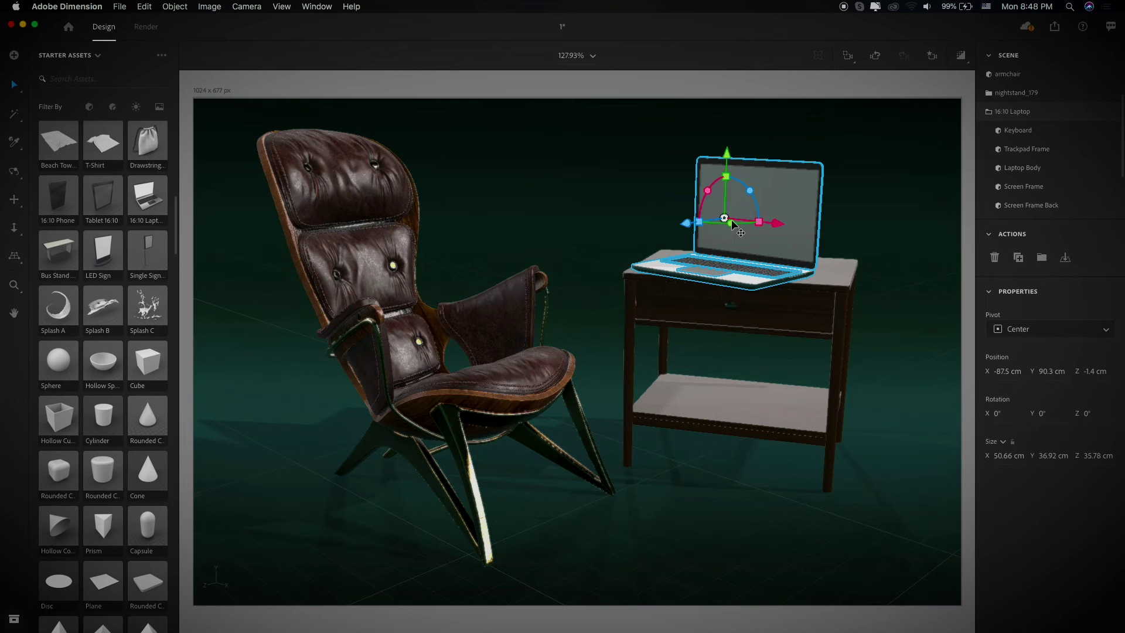
{"action": "mouse_move", "coordinate": [731, 223]}
{"action": "left_mouse_down"}
{"action": "mouse_move", "coordinate": [752, 230]}
{"action": "mouse_move", "coordinate": [750, 218]}
{"action": "left_mouse_up"}
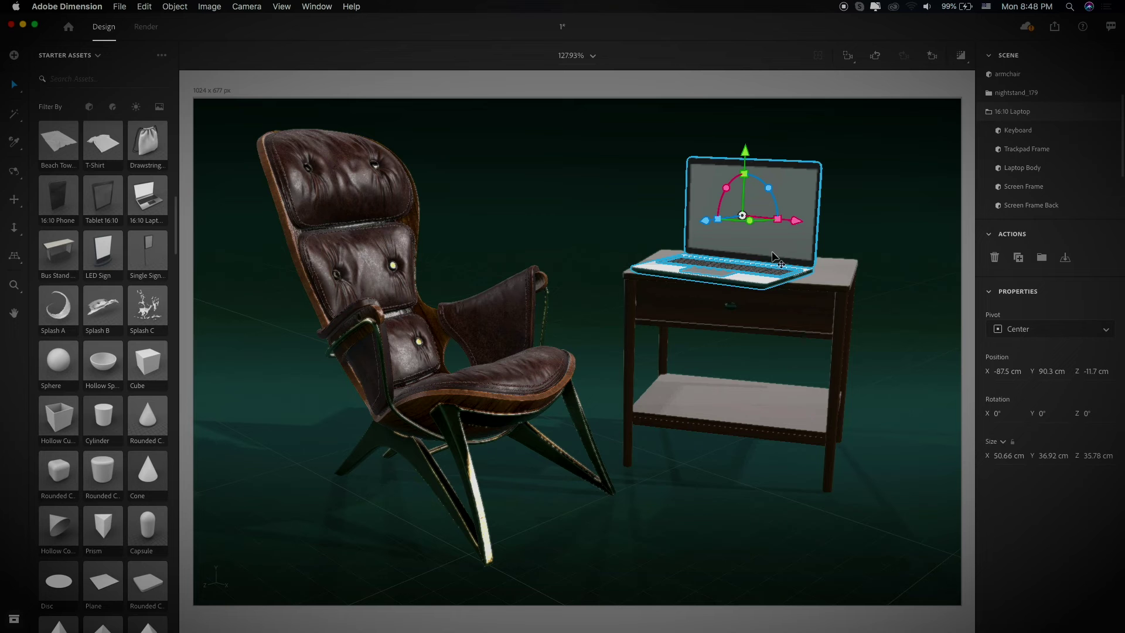
{"action": "left_click", "coordinate": [766, 224]}
{"action": "left_click_drag", "start_coordinate": [766, 225], "coordinate": [748, 274]}
{"action": "left_click", "coordinate": [890, 288]}
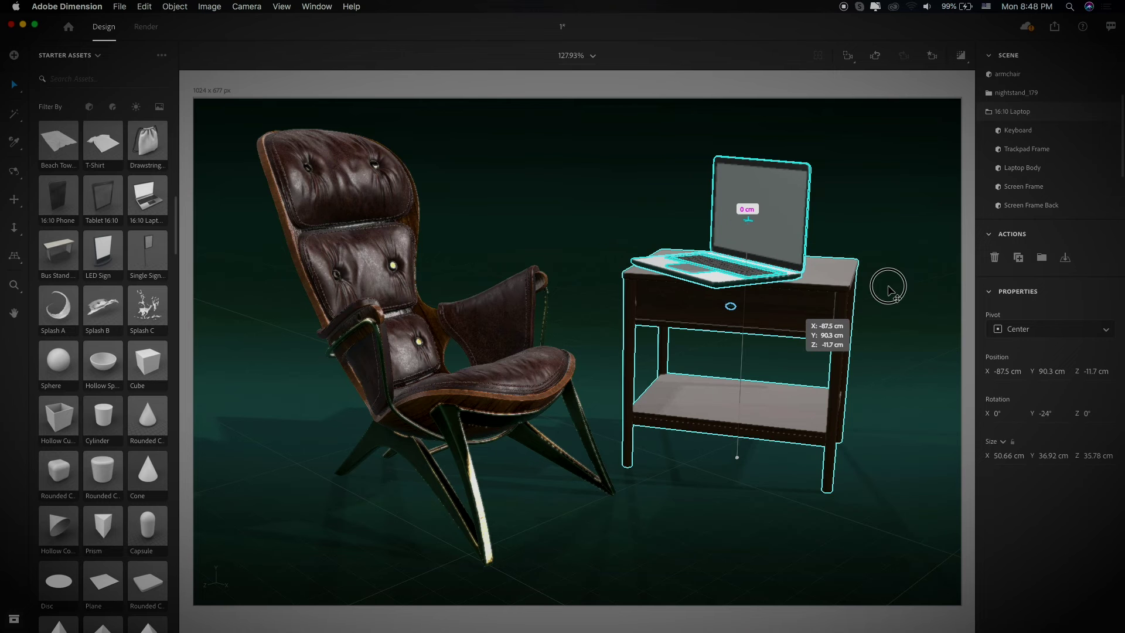
Reselect the laptop and scale it uniformly to 80% (38.16 × 27.81 × 26.95 cm).
{"action": "key", "text": "super+shift+a"}
{"action": "left_click", "coordinate": [727, 277]}
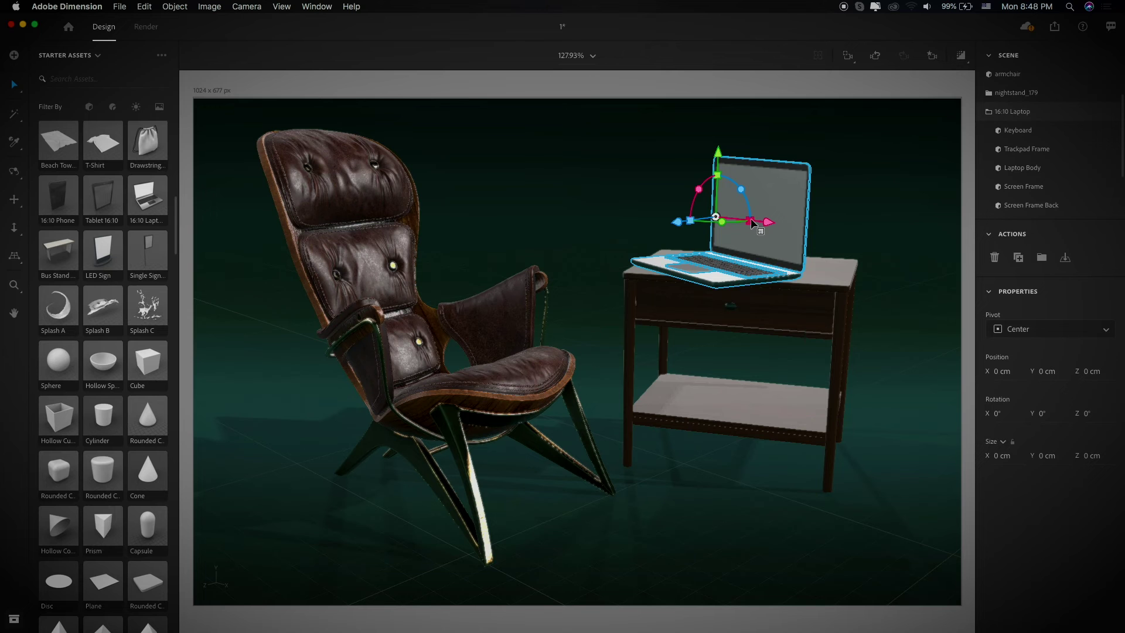
{"action": "left_click_drag", "start_coordinate": [752, 224], "coordinate": [746, 231]}
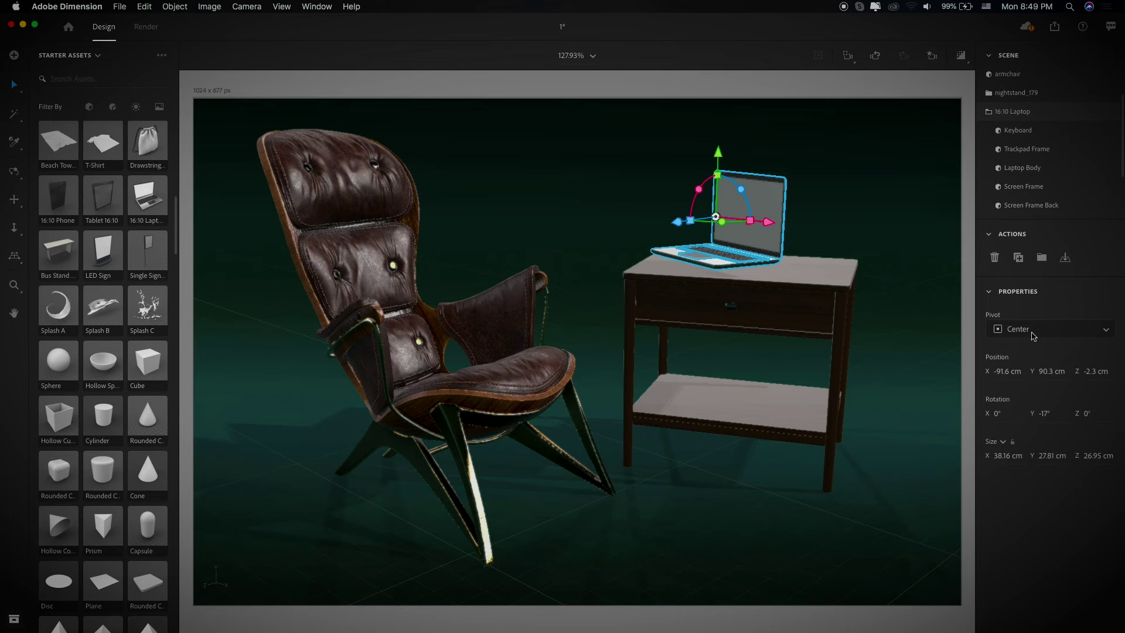
{"action": "left_click", "coordinate": [1033, 331]}
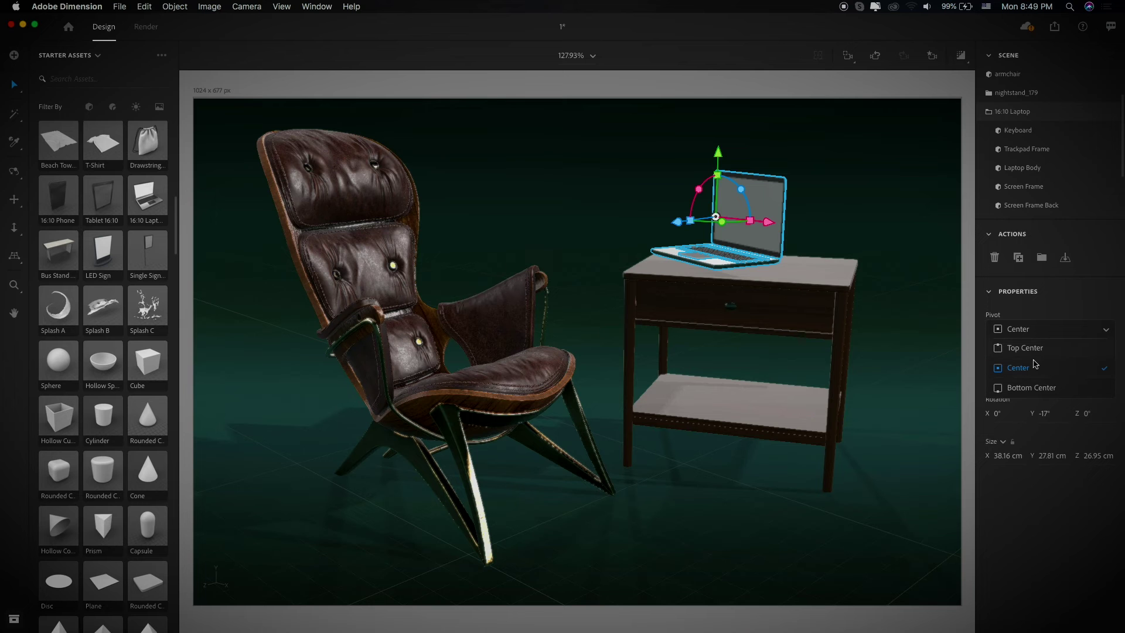
Set the laptop's pivot to Bottom Center and nudge it along X on the nightstand.
{"action": "left_click", "coordinate": [1028, 351]}
{"action": "left_click", "coordinate": [1028, 330]}
{"action": "left_click", "coordinate": [1015, 389]}
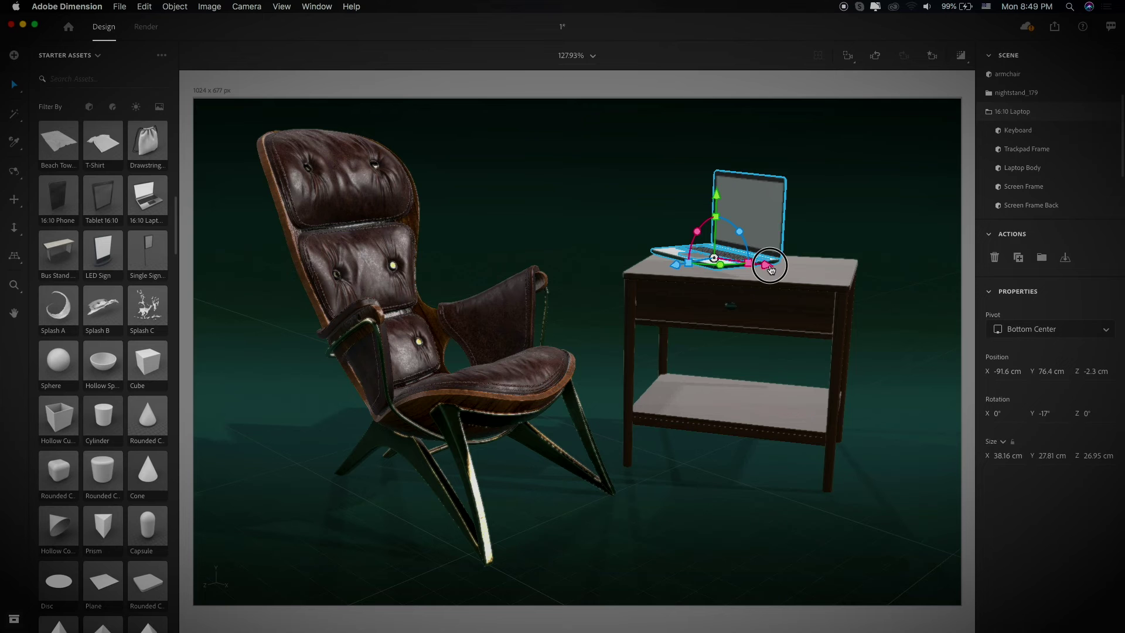
{"action": "left_click_drag", "start_coordinate": [776, 269], "coordinate": [780, 271]}
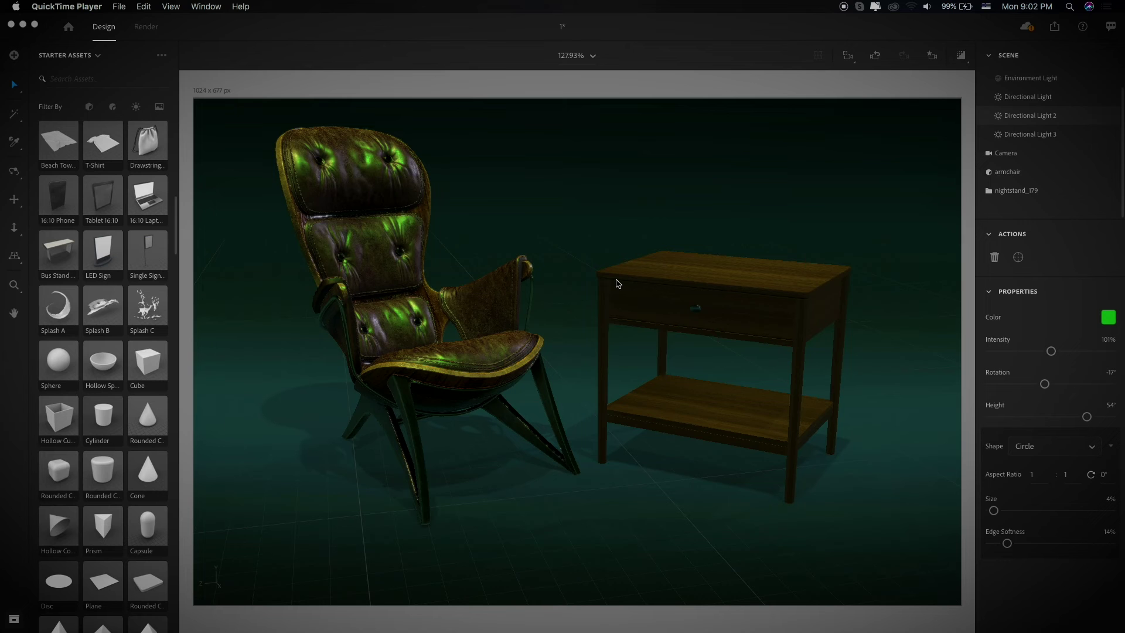
Turn on the live render preview for the armchair and nightstand scene.
{"action": "left_click", "coordinate": [962, 57]}
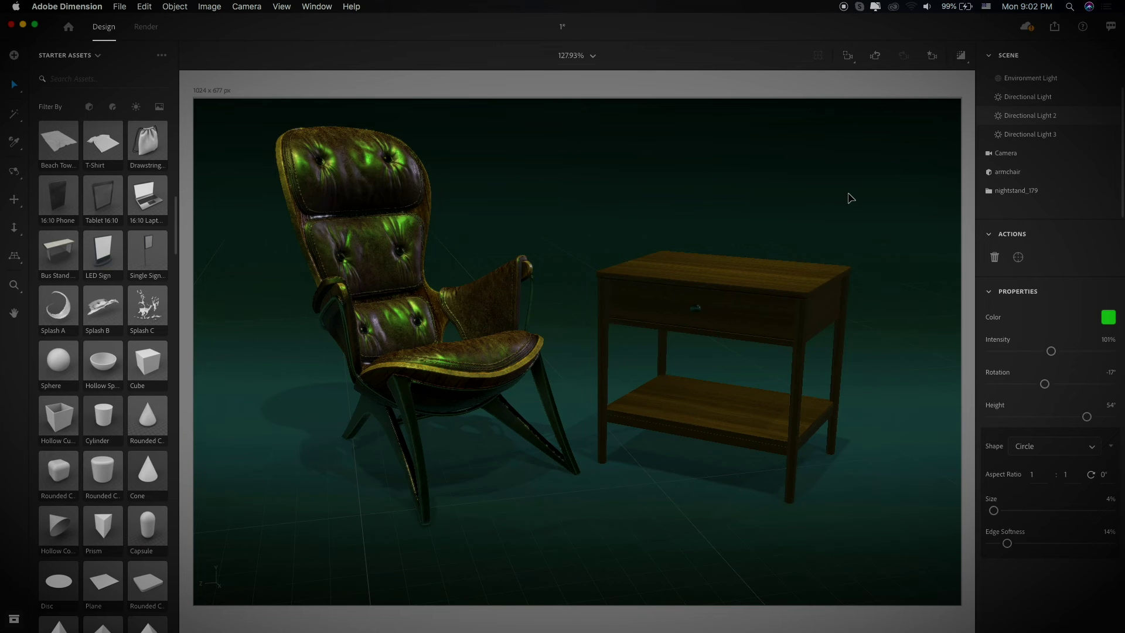
{"action": "left_click", "coordinate": [961, 55]}
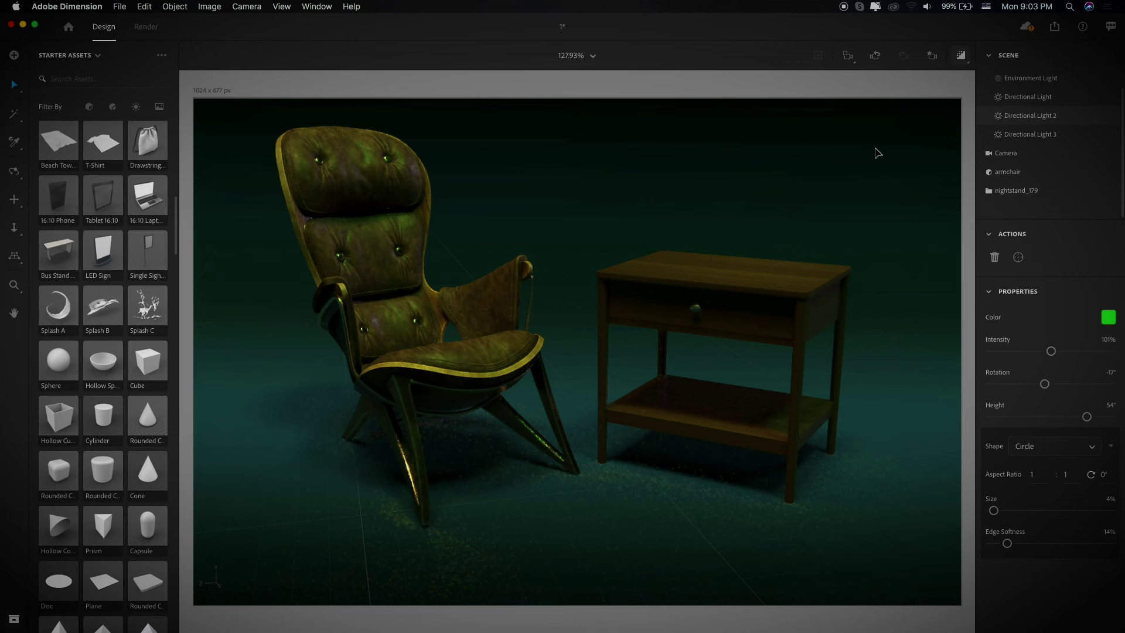
Set the render preview resolution to 1/4 in Preview Settings.
{"action": "left_click", "coordinate": [962, 55]}
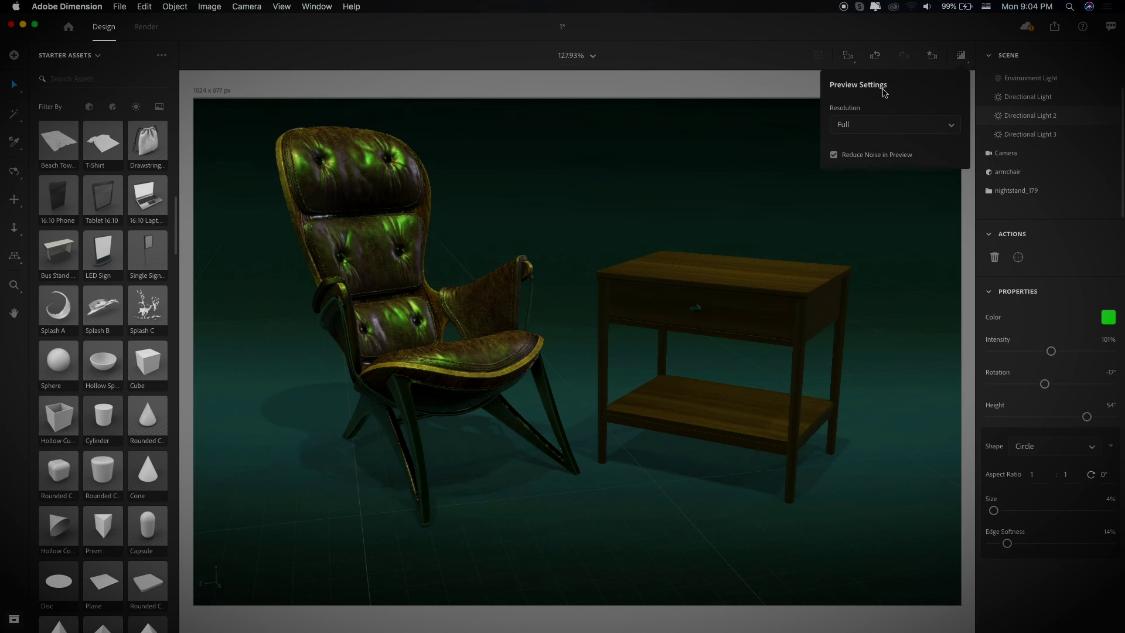
{"action": "left_click", "coordinate": [949, 128]}
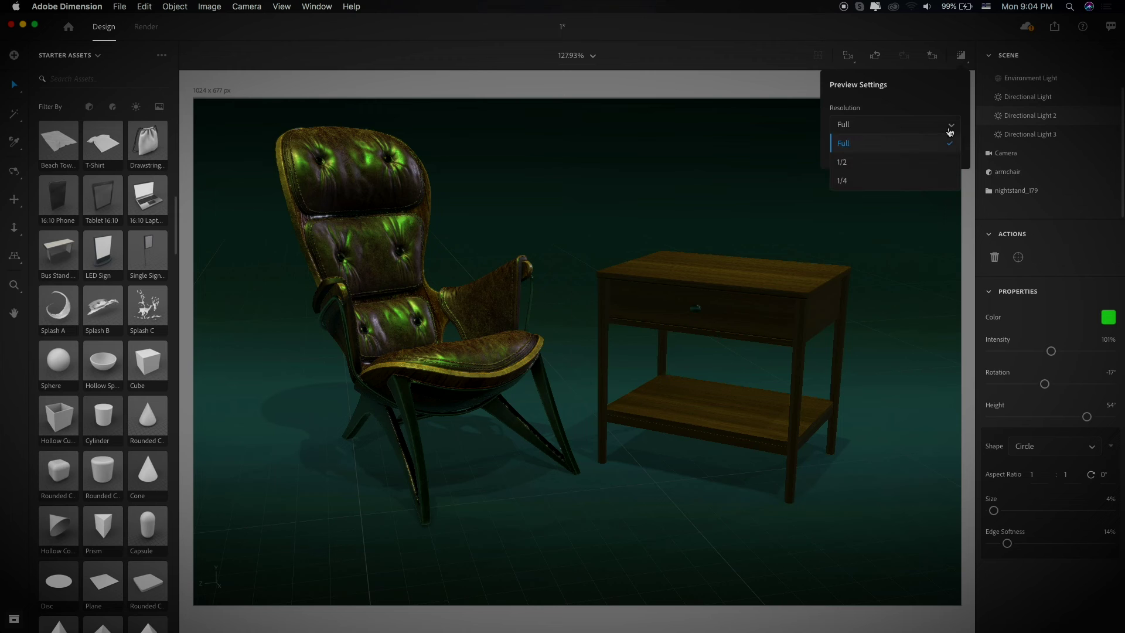
{"action": "left_click", "coordinate": [857, 181]}
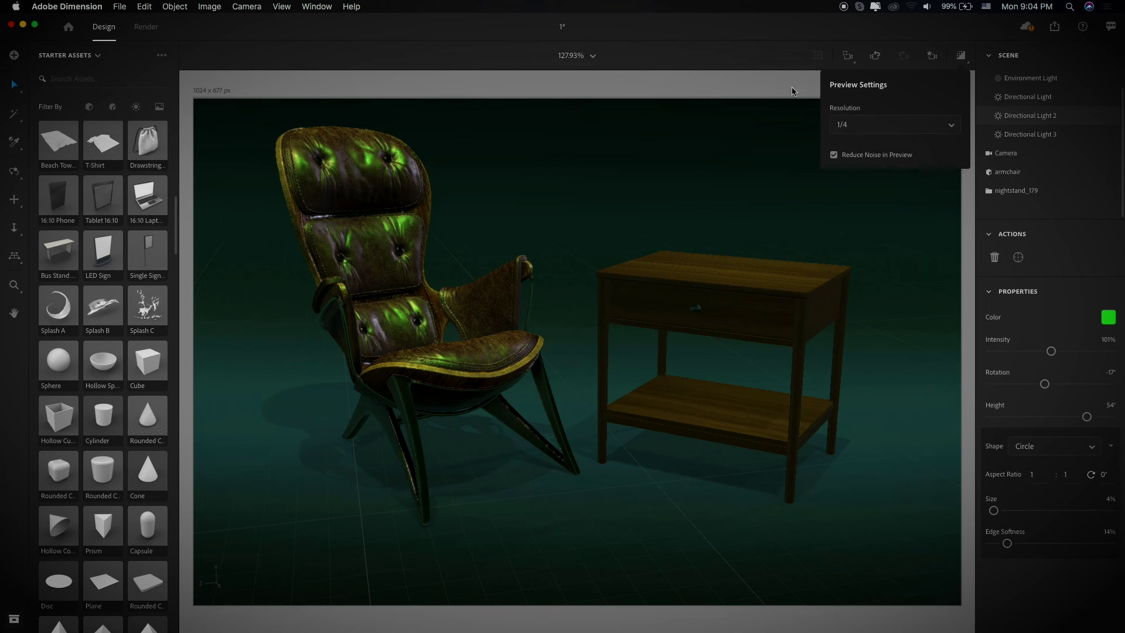
{"action": "left_click", "coordinate": [814, 94]}
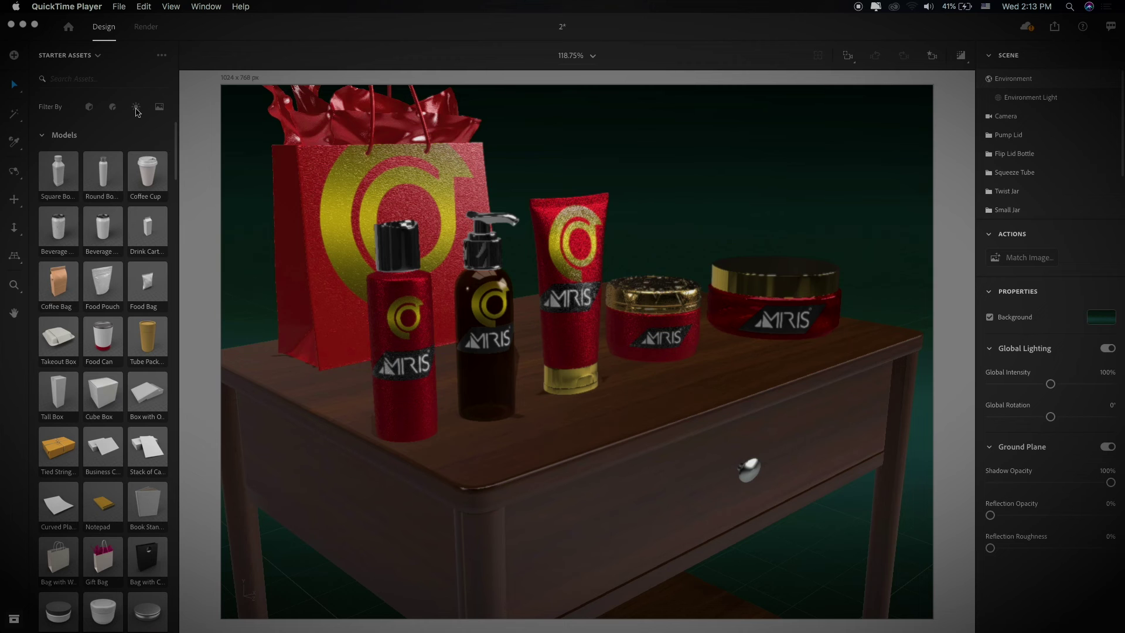
Filter the Starter Assets panel to show lighting presets instead of models.
{"action": "left_click", "coordinate": [177, 141]}
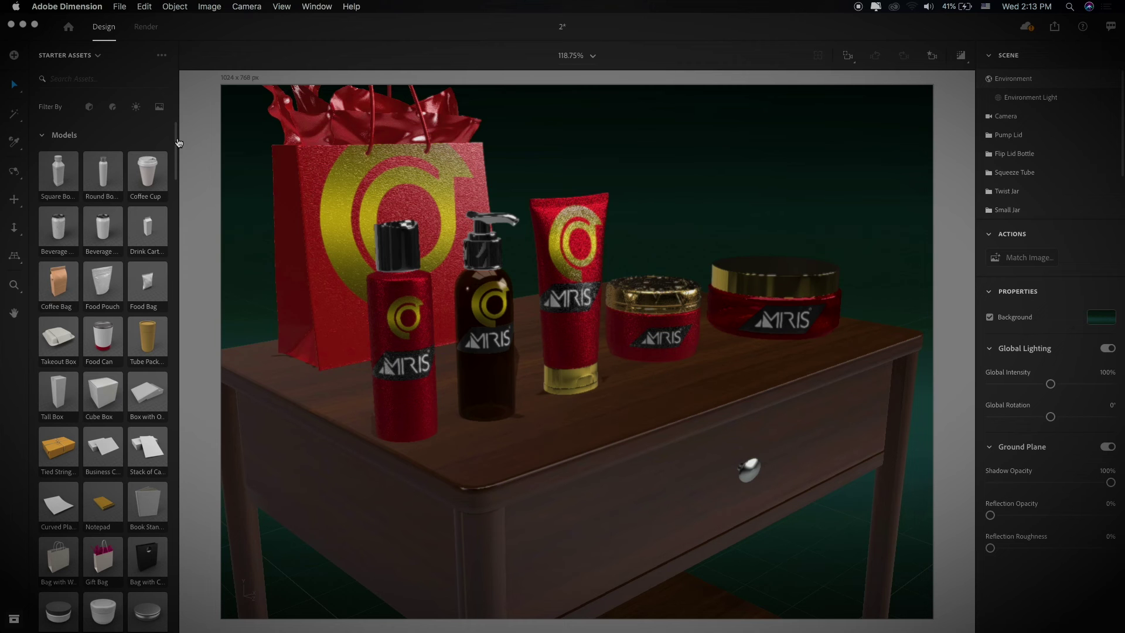
{"action": "left_click", "coordinate": [138, 107]}
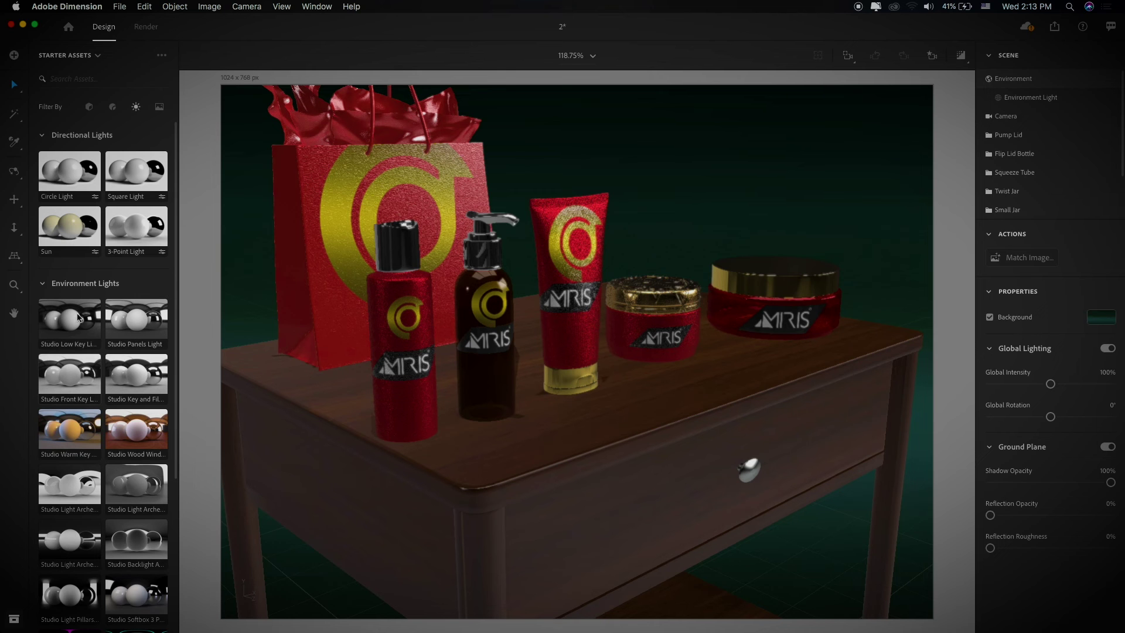
Drop the 3-Point Light preset onto the cosmetics scene to add key, fill and back lights.
{"action": "left_click", "coordinate": [137, 227]}
{"action": "left_click_drag", "start_coordinate": [137, 226], "coordinate": [431, 269]}
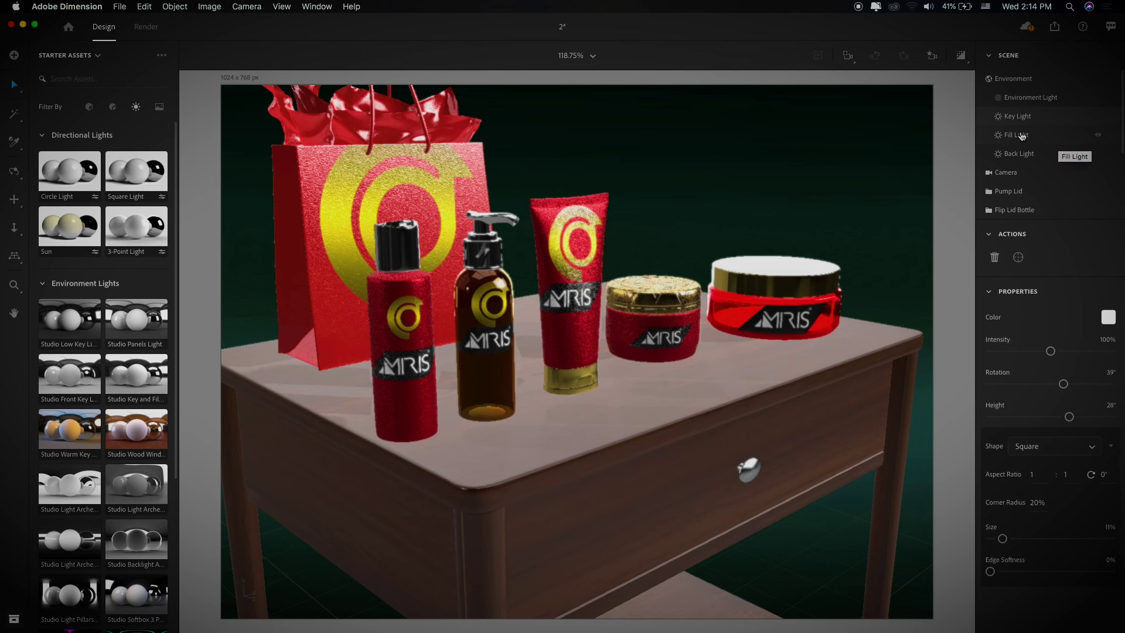
{"action": "mouse_move", "coordinate": [1034, 117]}
{"action": "left_mouse_down"}
{"action": "mouse_move", "coordinate": [1037, 153]}
{"action": "mouse_move", "coordinate": [1025, 117]}
{"action": "left_mouse_up"}
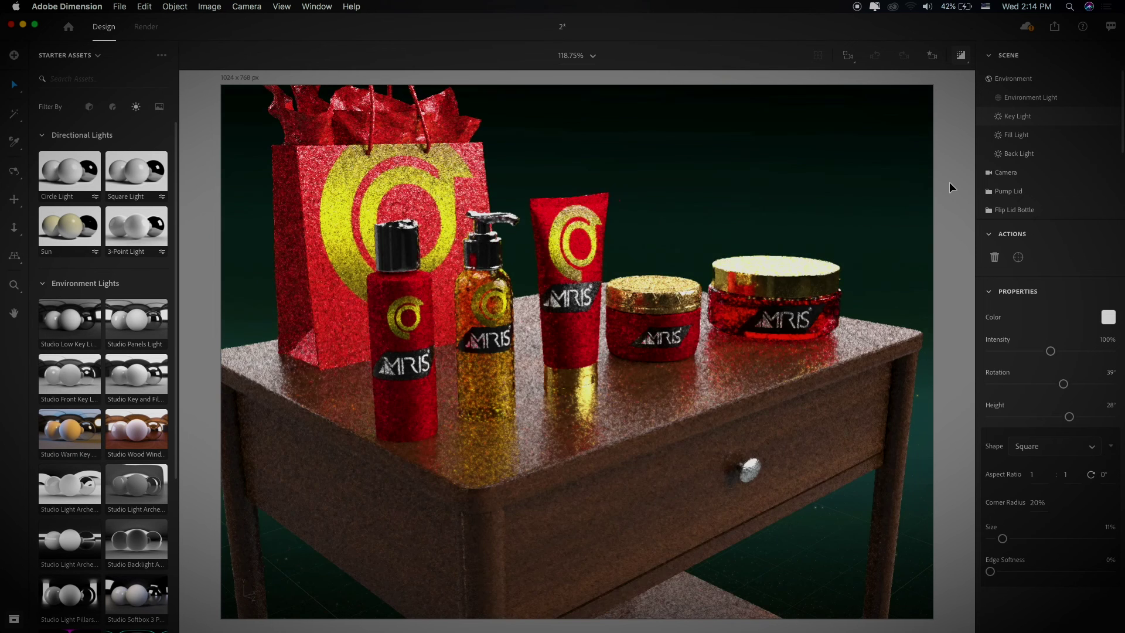
Give the key light a dark blue colour at 124% intensity and collapse the starter assets panel.
{"action": "left_click", "coordinate": [1109, 319]}
{"action": "left_click", "coordinate": [1035, 375]}
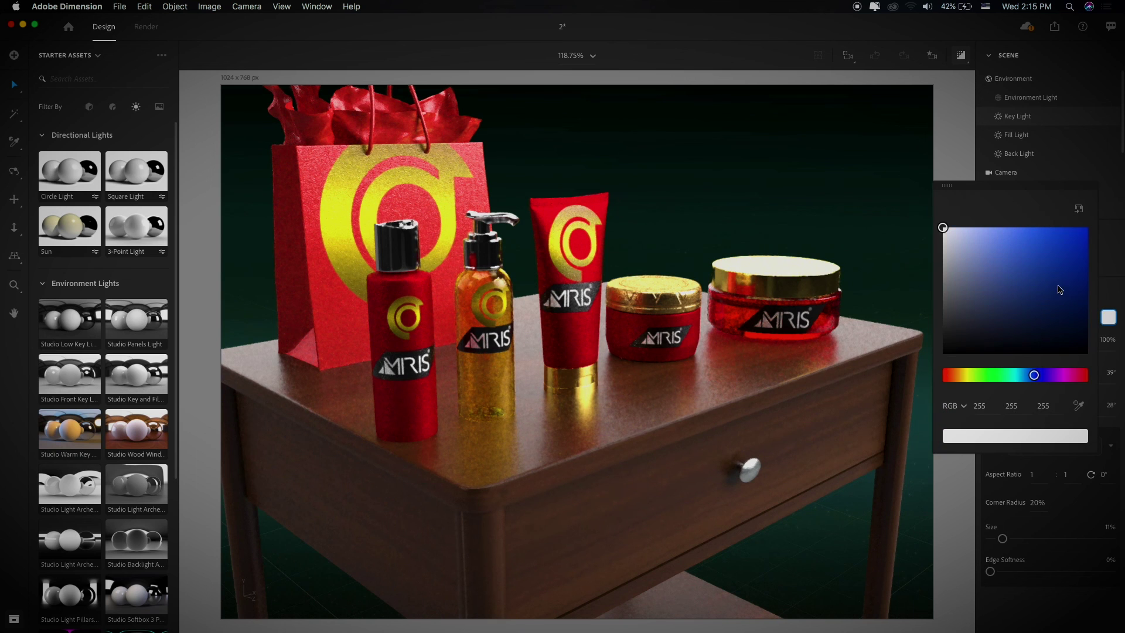
{"action": "left_click", "coordinate": [1053, 291]}
{"action": "left_click_drag", "start_coordinate": [1012, 351], "coordinate": [1045, 417]}
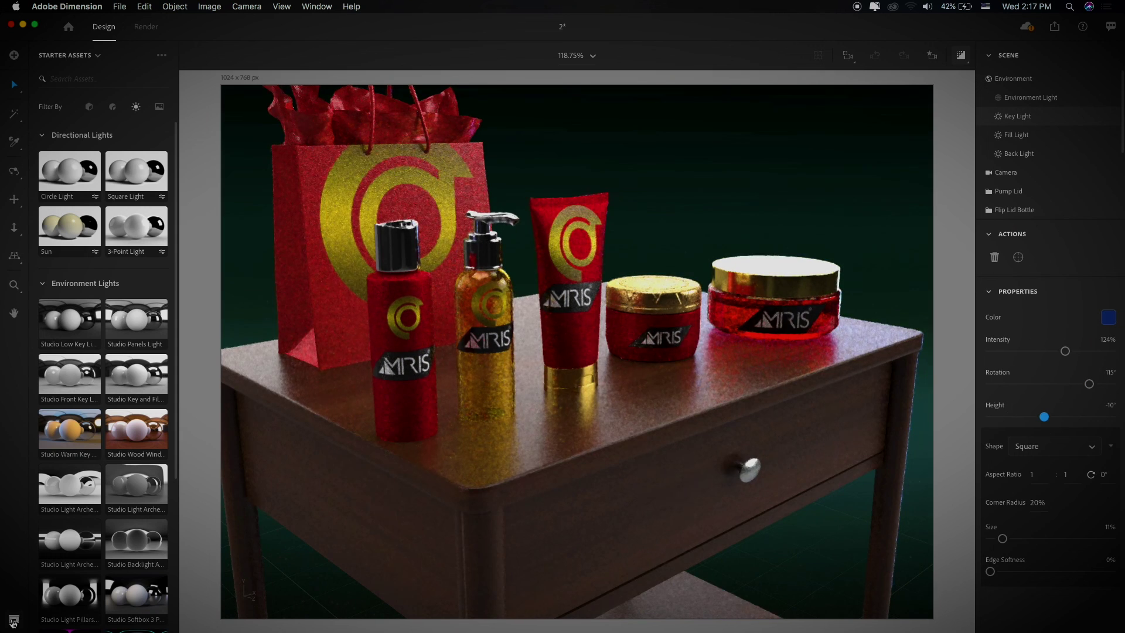
{"action": "left_click", "coordinate": [14, 619]}
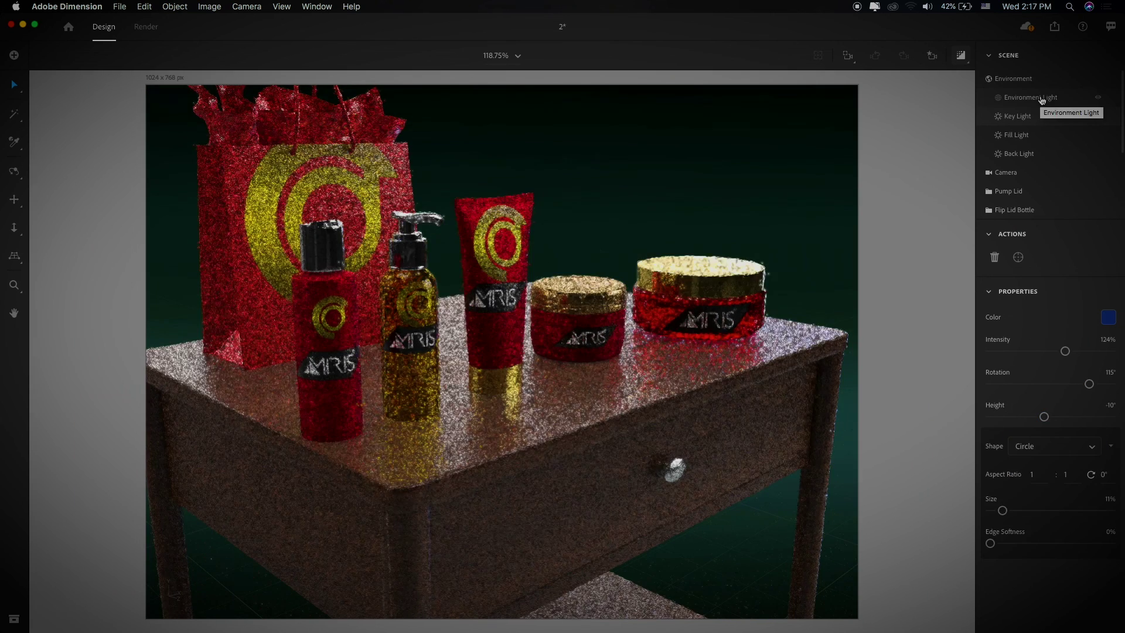
{"action": "left_click", "coordinate": [1042, 99]}
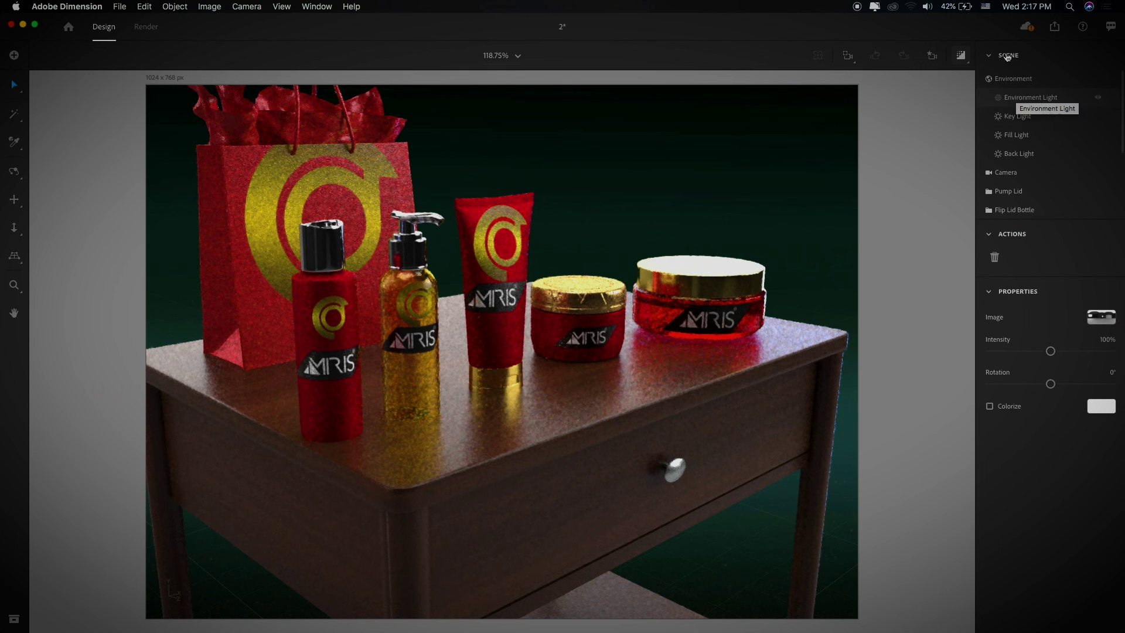
{"action": "left_click", "coordinate": [1015, 119]}
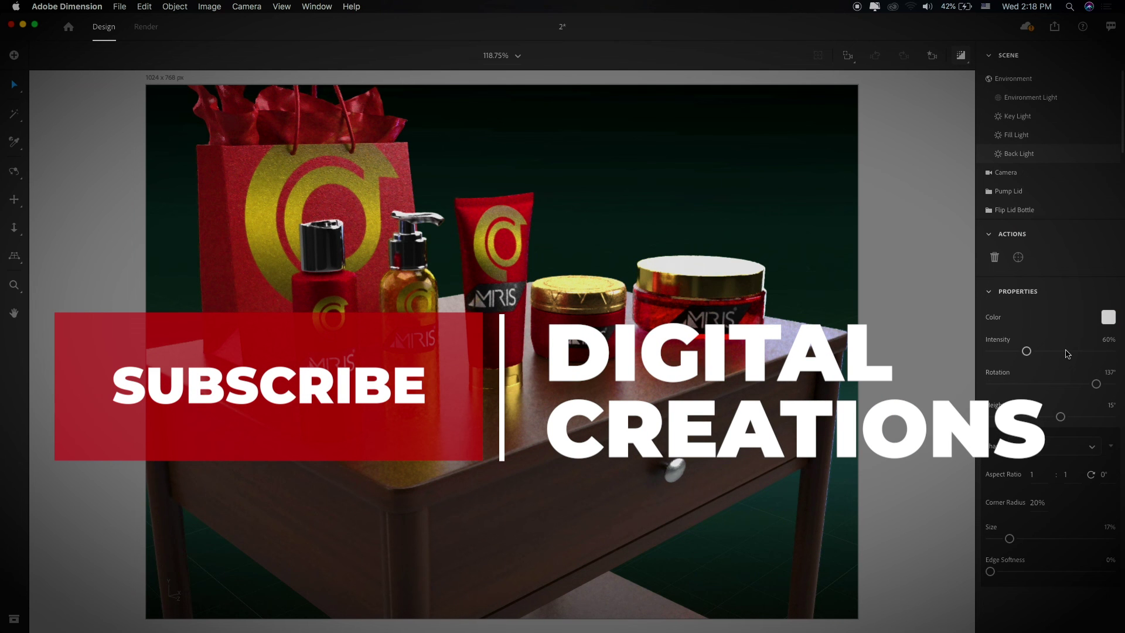
Lower the back light's intensity to 35%.
{"action": "left_click", "coordinate": [1012, 354]}
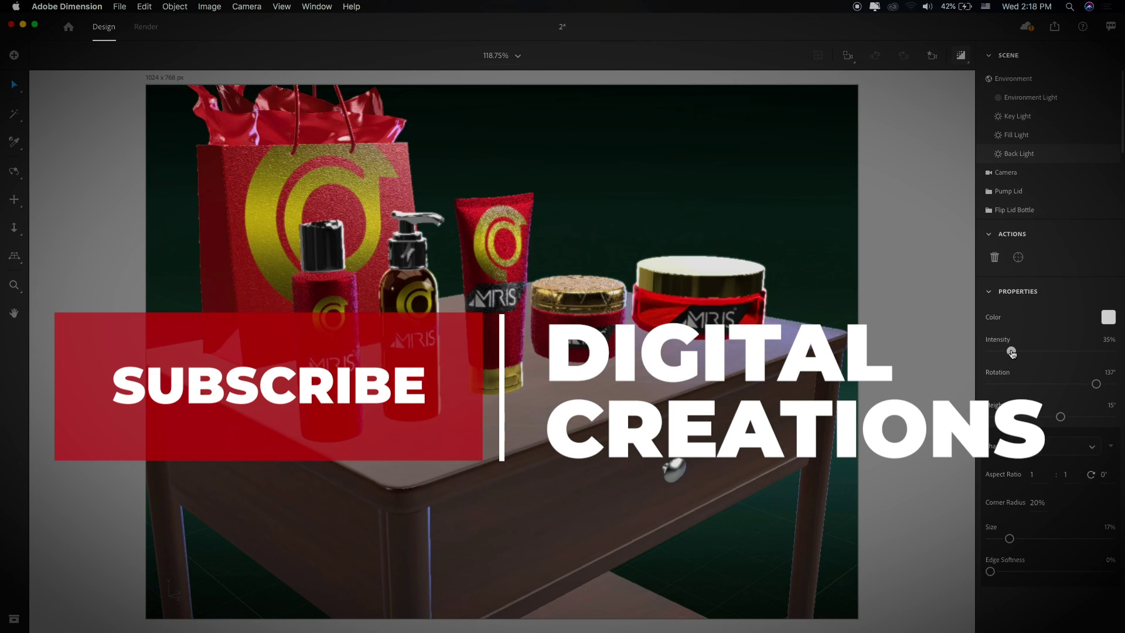